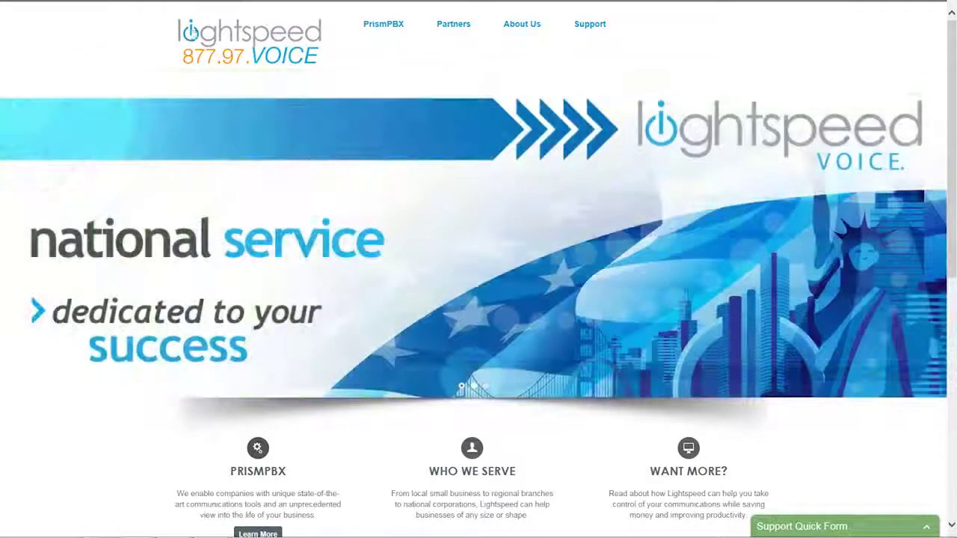
Step: Replace the Lightspeed Voice homepage address with demo.prismpbx.com/commander to load the Commander login page
{"action": "left_click", "coordinate": [164, 9]}
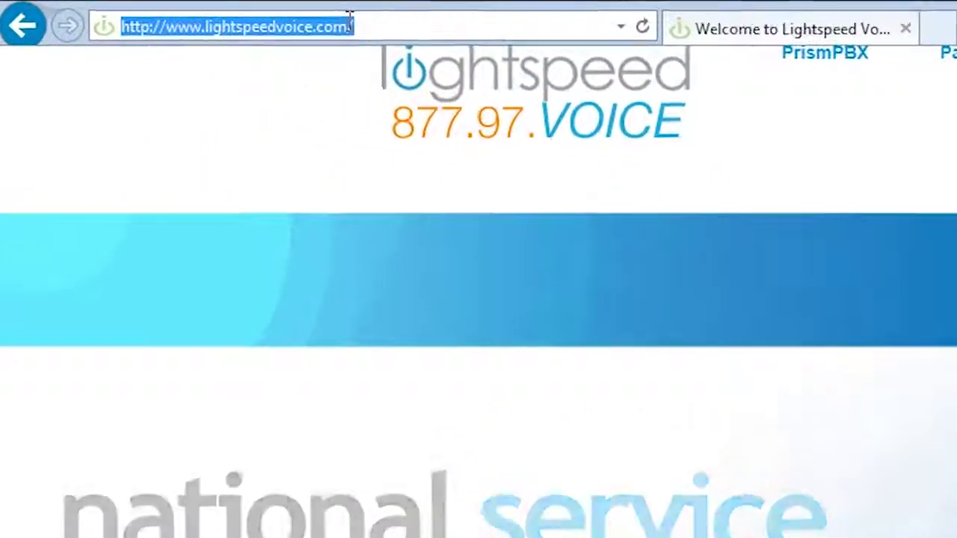
{"action": "type", "text": "demo.pr"}
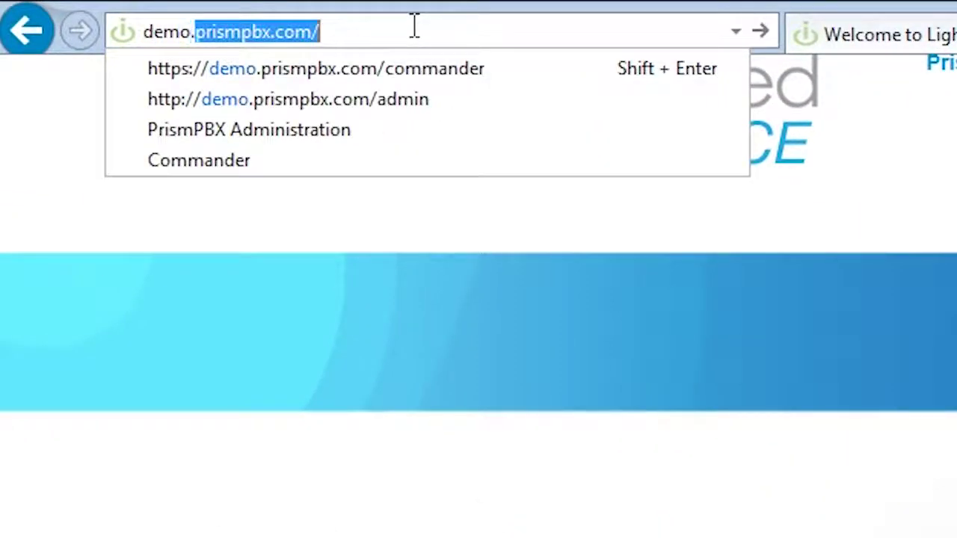
{"action": "type", "text": "ismpbx.com"}
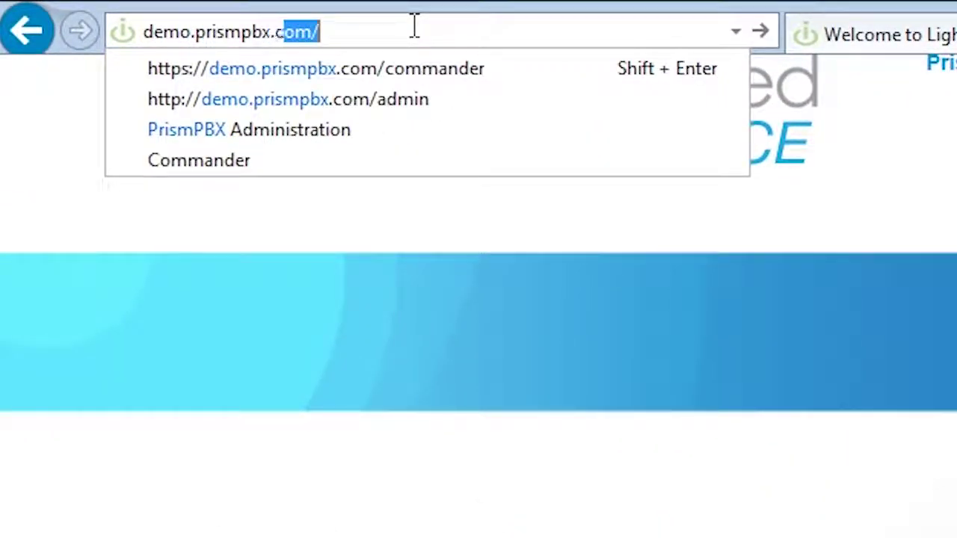
{"action": "type", "text": "/comma"}
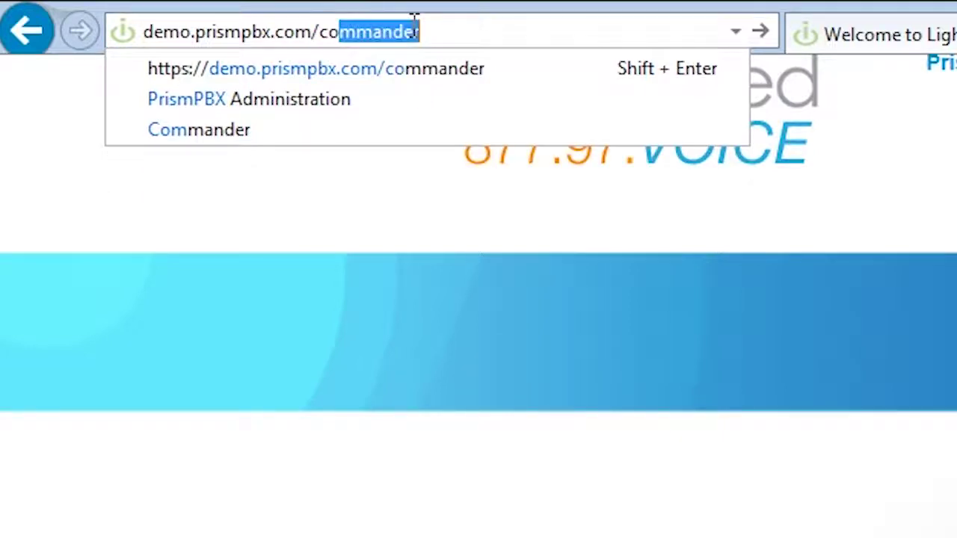
{"action": "type", "text": "nder"}
{"action": "key", "text": "Return"}
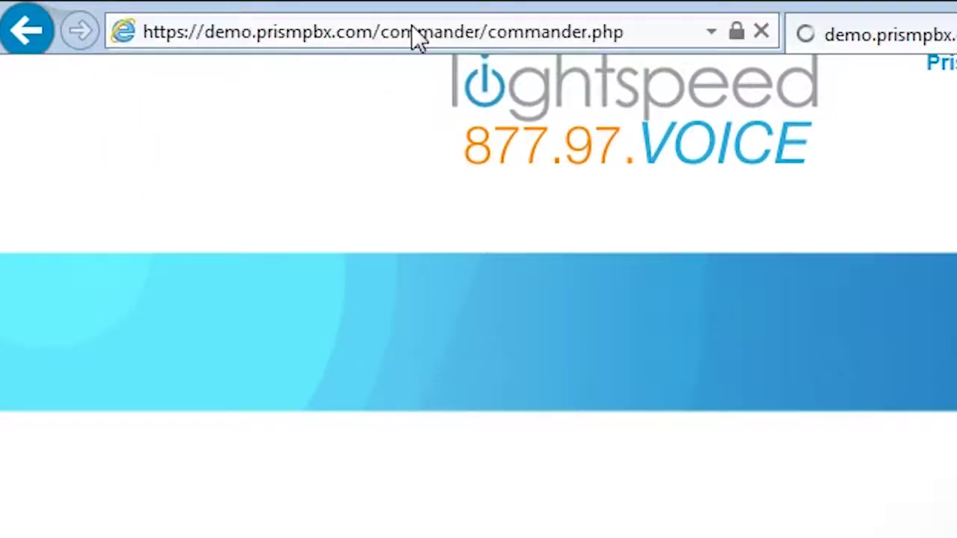
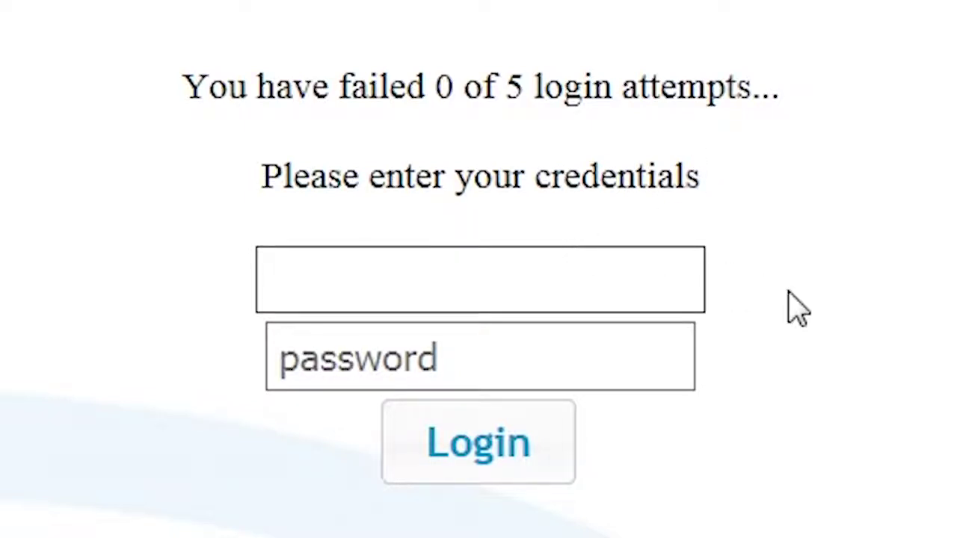
Step: Enter the admin username in the Lightspeed Voice Commander login form
Step: Log in to Lightspeed Voice Commander with the admin username and the account password
{"action": "type", "text": "admin"}
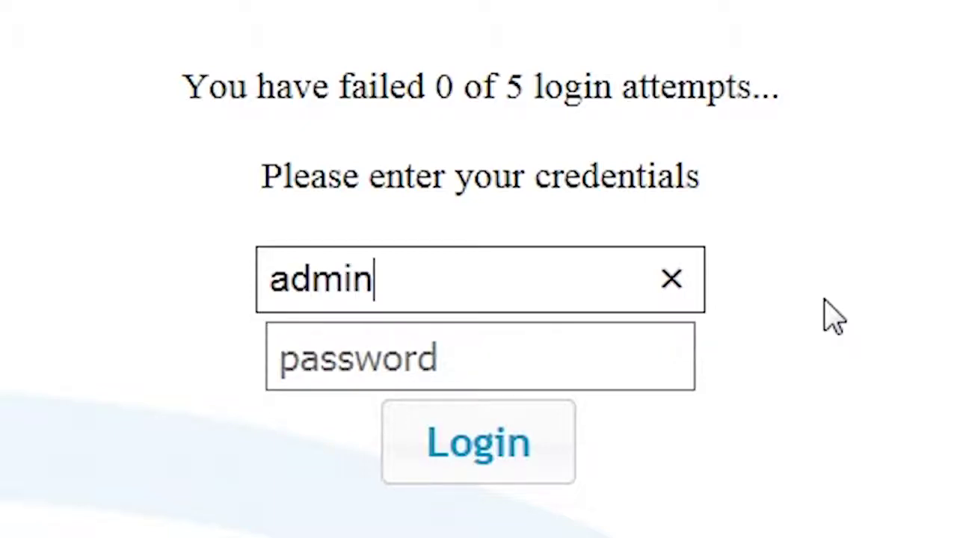
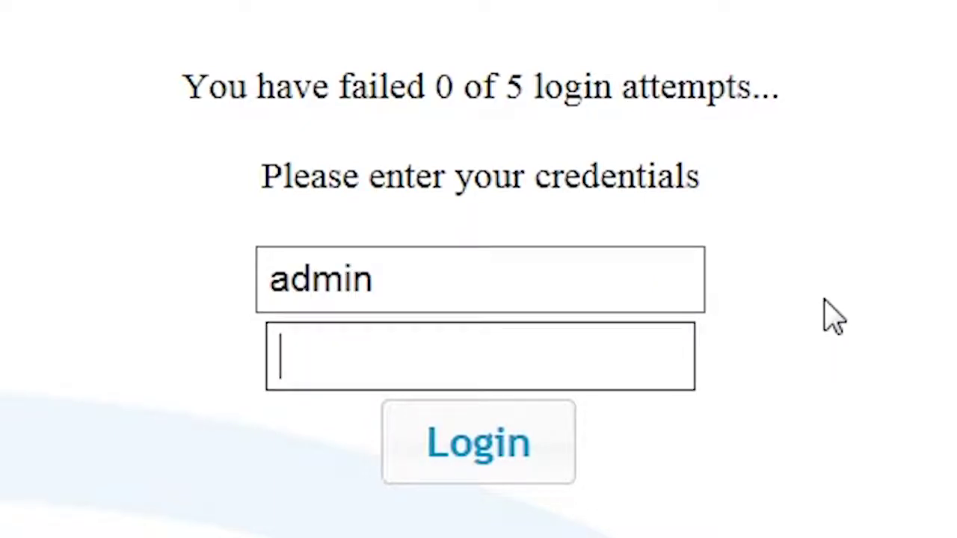
Step: Enter the admin username in the Lightspeed Voice Commander login form
Step: Log in to Lightspeed Voice Commander with the admin username and the account password
{"action": "type", "text": "•••••••"}
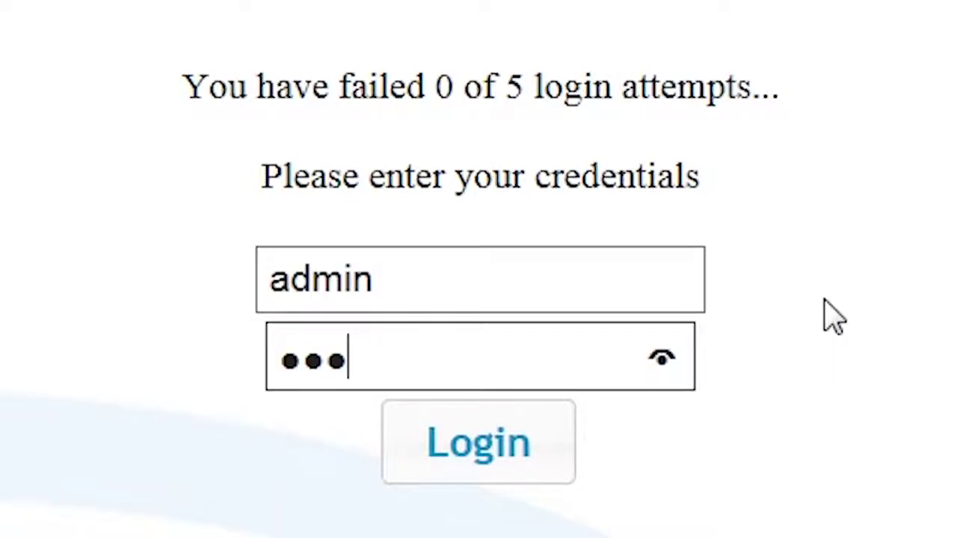
{"action": "type", "text": "•"}
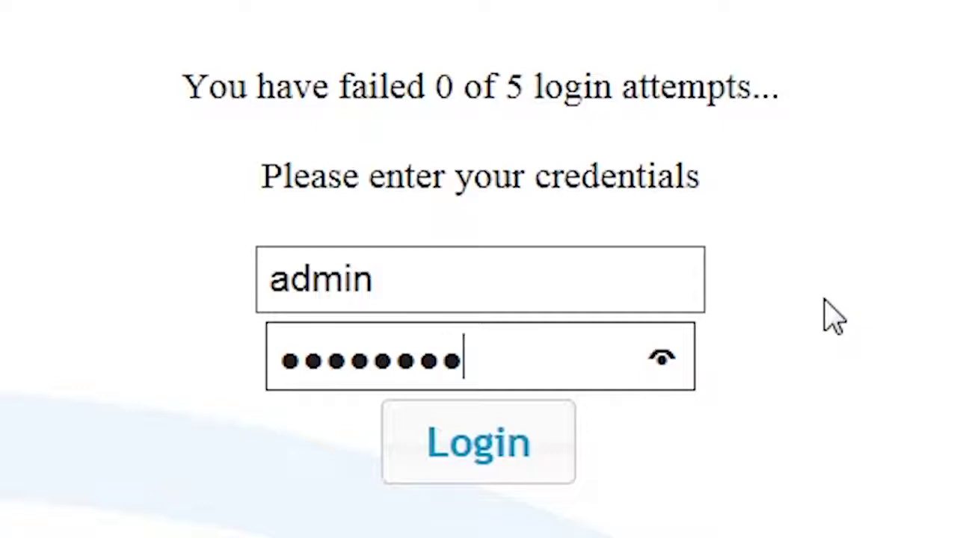
{"action": "left_click", "coordinate": [463, 455]}
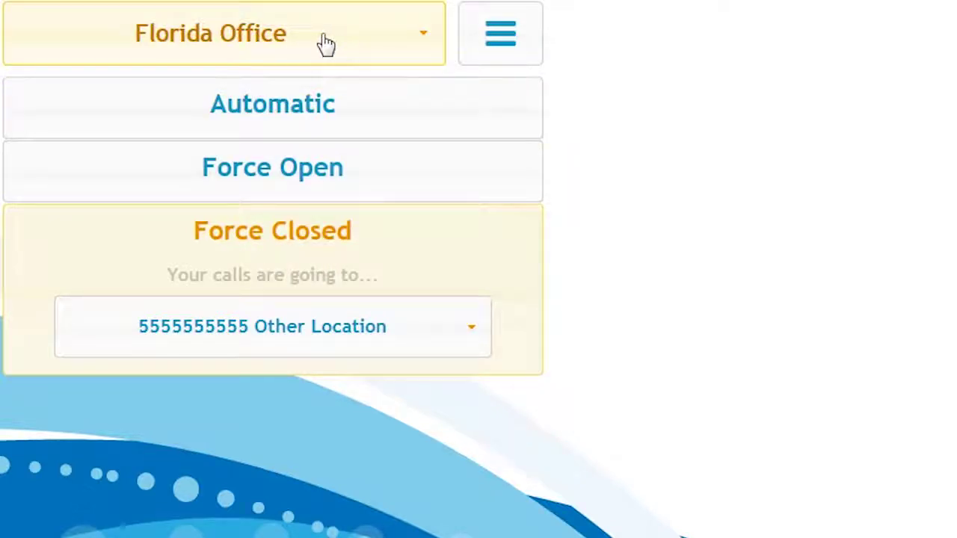
Step: Keep Florida Office selected and switch its call routing to Automatic, open 8:00 am–4:30 pm
{"action": "left_click", "coordinate": [324, 43]}
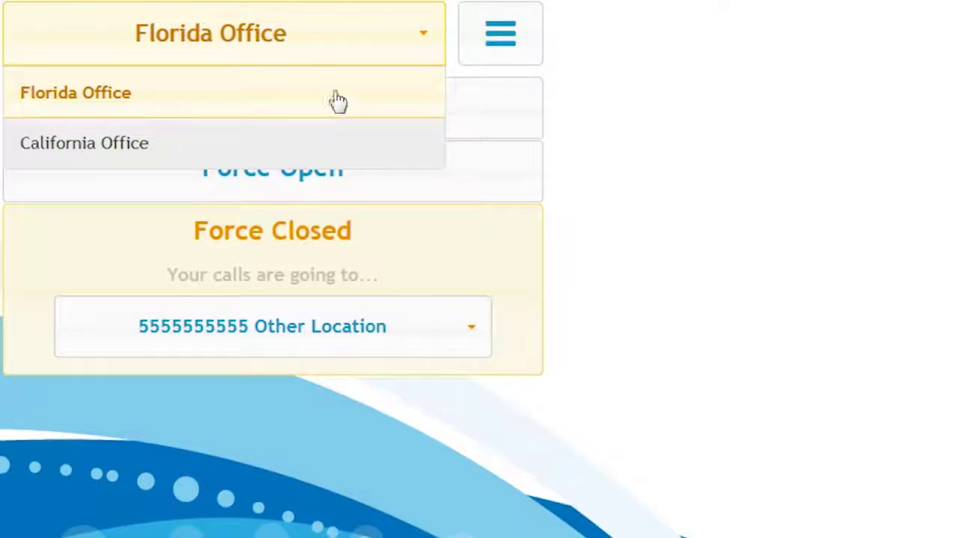
{"action": "left_click", "coordinate": [414, 36]}
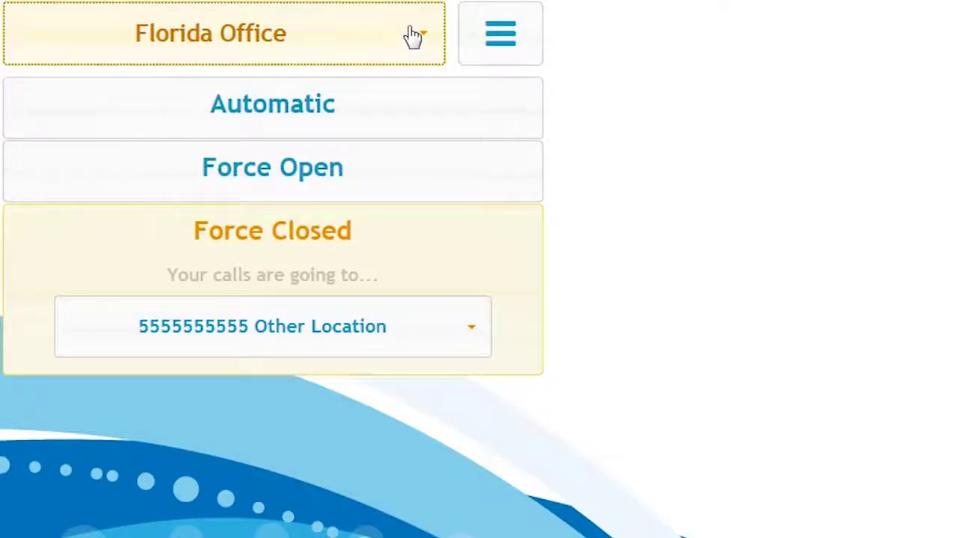
{"action": "left_click", "coordinate": [391, 107]}
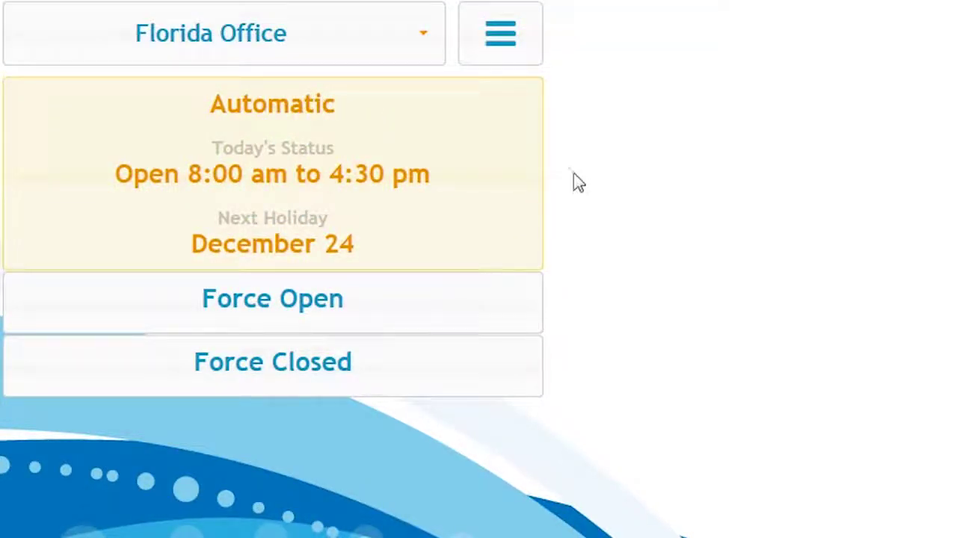
Step: Force Florida Office open, leaving calls on Ring Group Main Florida, then switch to Force Closed
{"action": "left_click", "coordinate": [376, 301]}
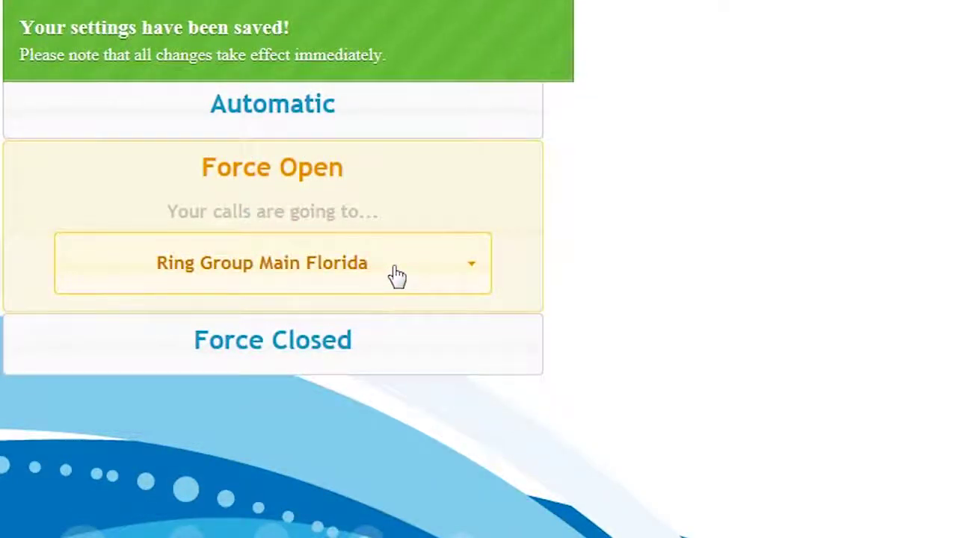
{"action": "left_click", "coordinate": [396, 275]}
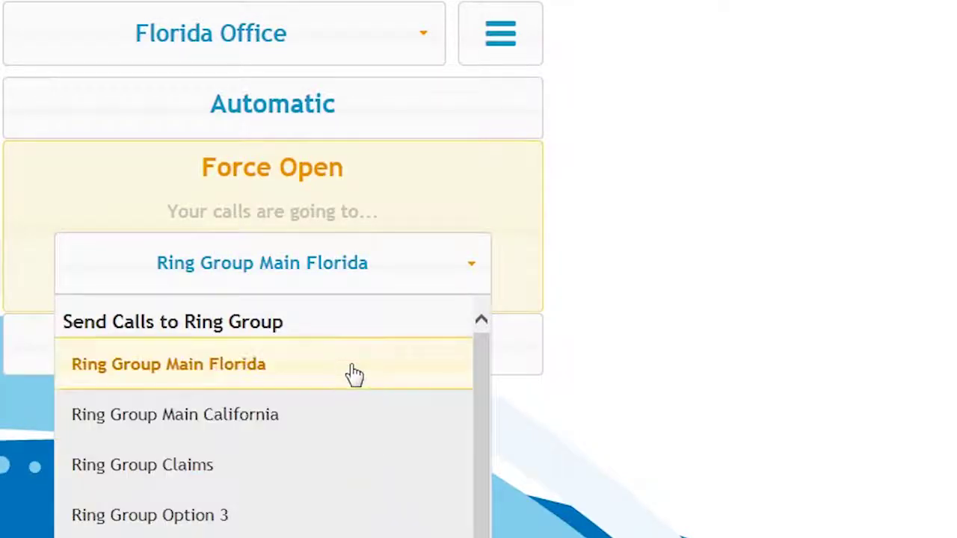
{"action": "left_click", "coordinate": [370, 273]}
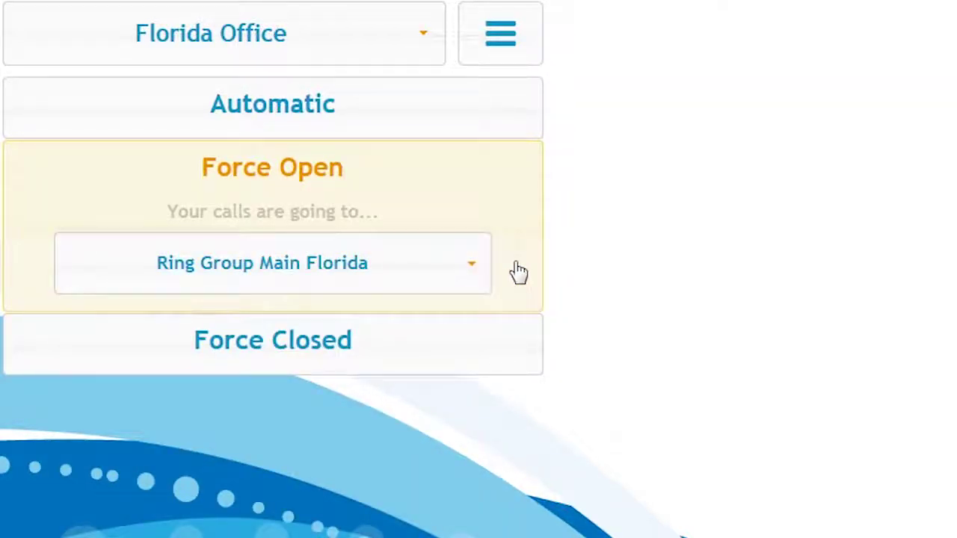
{"action": "left_click", "coordinate": [434, 278]}
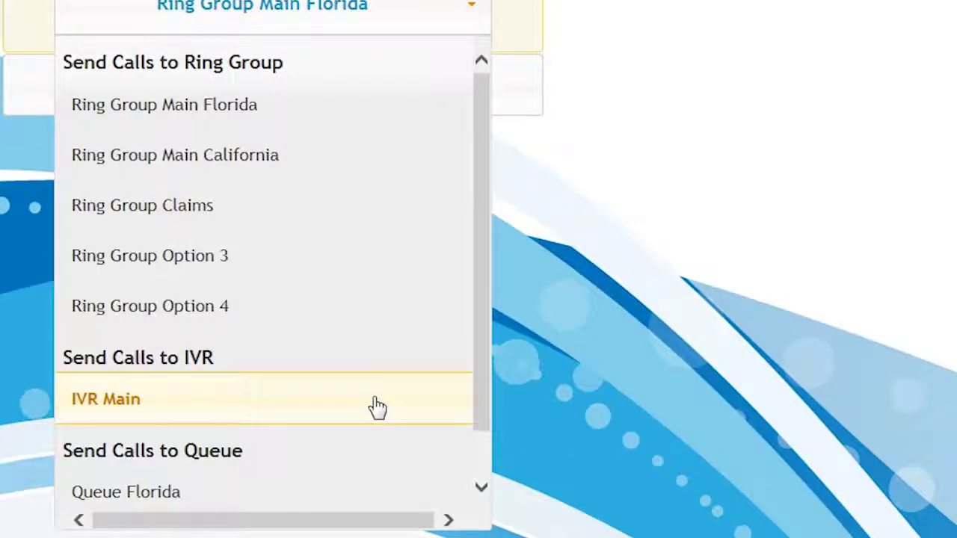
{"action": "scroll", "coordinate": [380, 406], "scroll_direction": "down", "scroll_amount": 1}
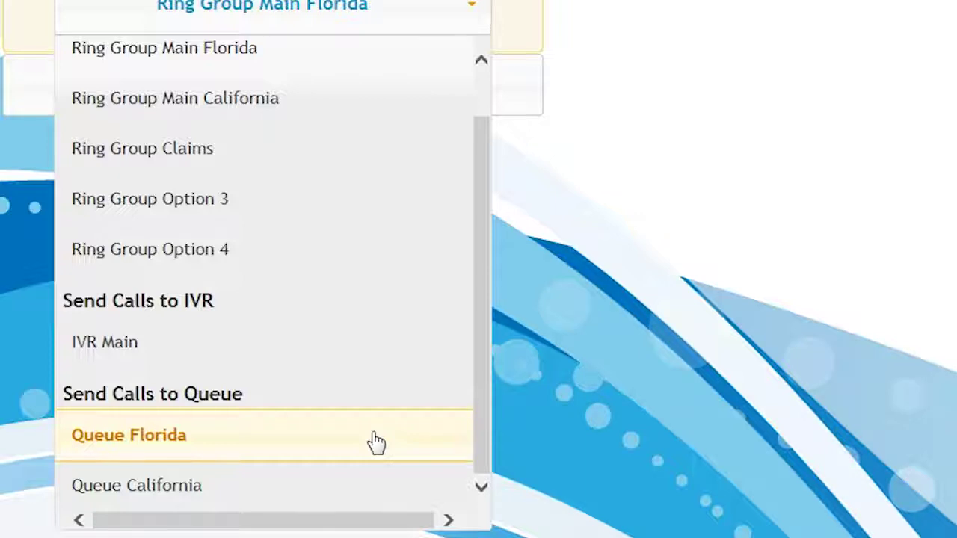
{"action": "scroll", "coordinate": [380, 442], "scroll_direction": "up", "scroll_amount": 1}
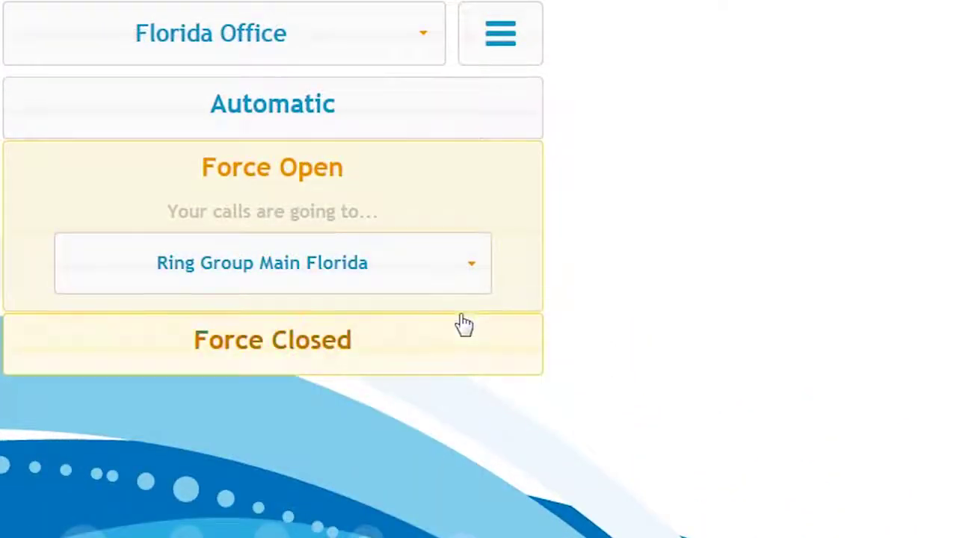
{"action": "left_click", "coordinate": [434, 338]}
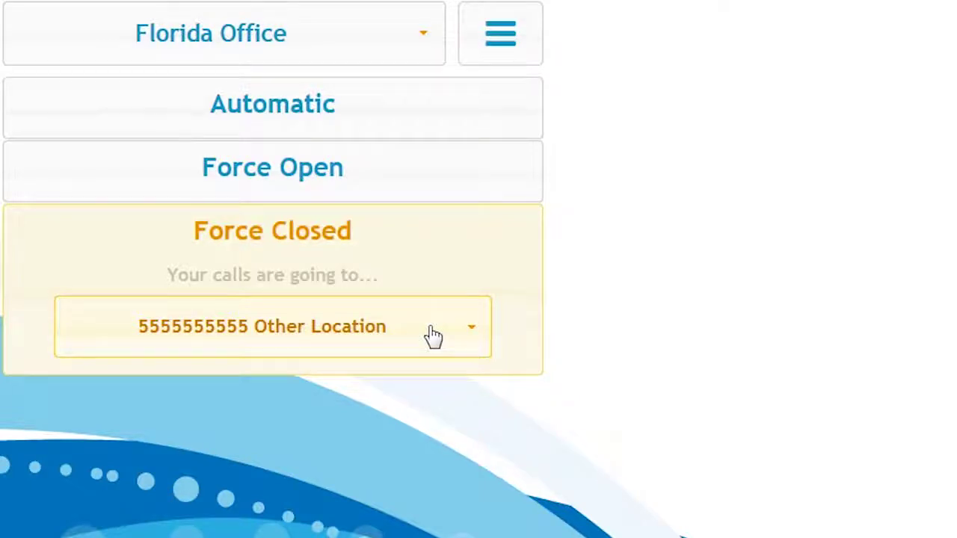
{"action": "left_click", "coordinate": [434, 336]}
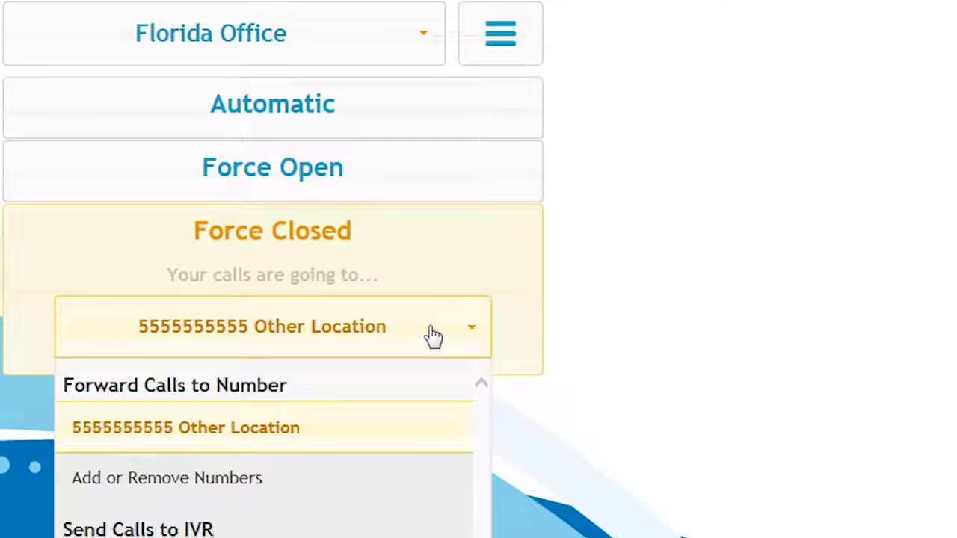
{"action": "left_click", "coordinate": [279, 487]}
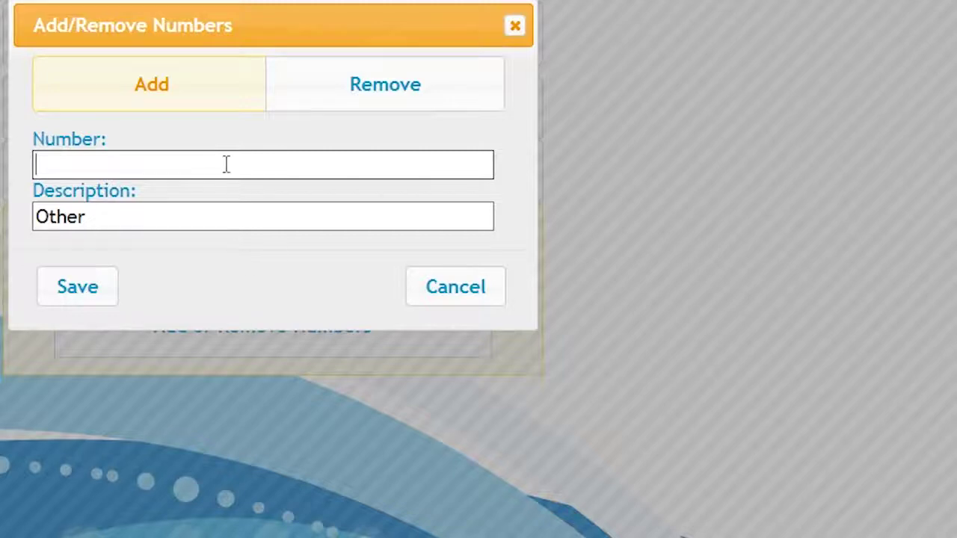
{"action": "type", "text": "5551"}
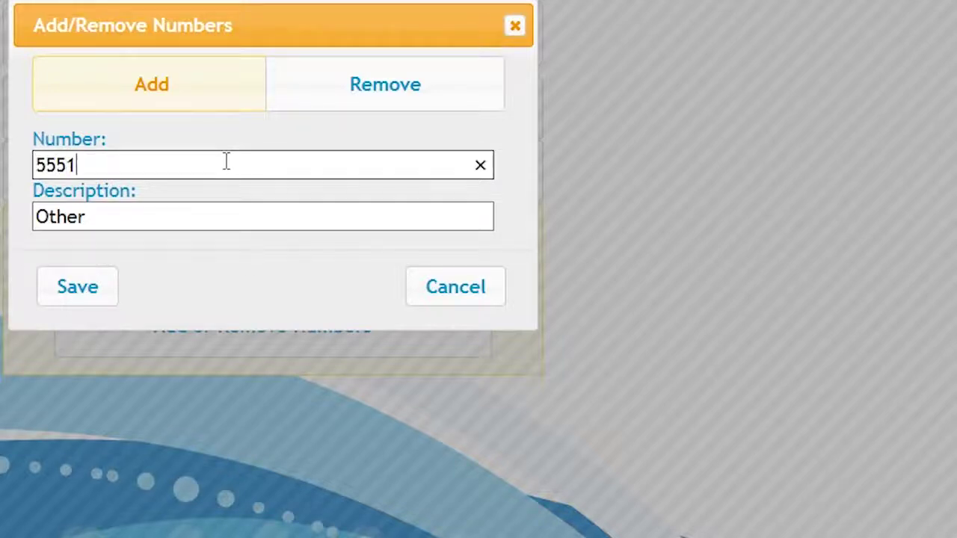
{"action": "type", "text": "234444"}
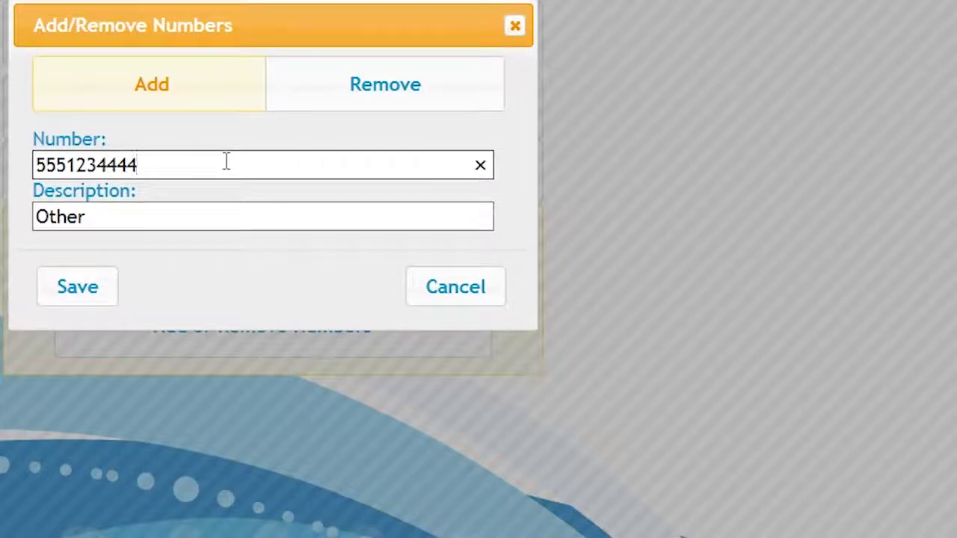
{"action": "left_click", "coordinate": [201, 214]}
{"action": "double_click", "coordinate": [202, 215]}
{"action": "type", "text": "N"}
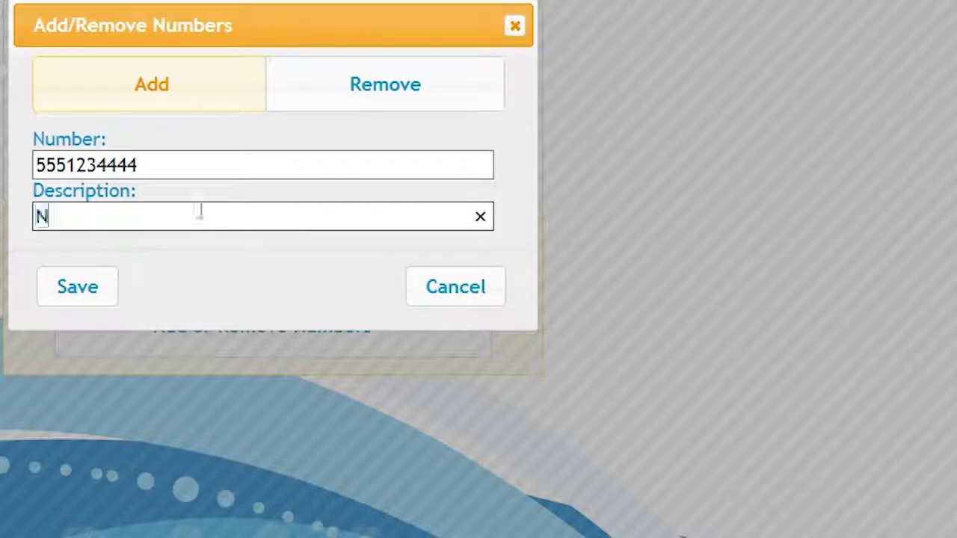
{"action": "type", "text": "ew Location"}
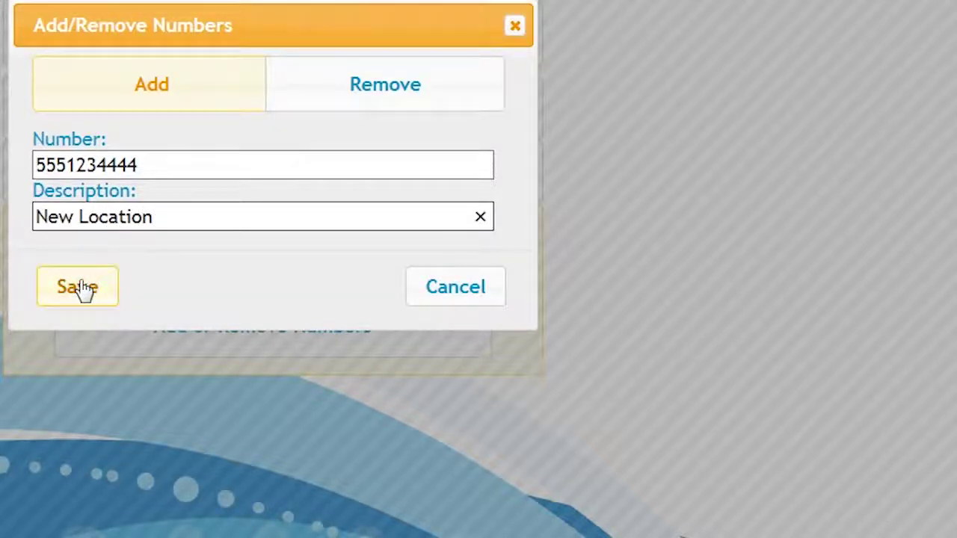
{"action": "left_click", "coordinate": [80, 288]}
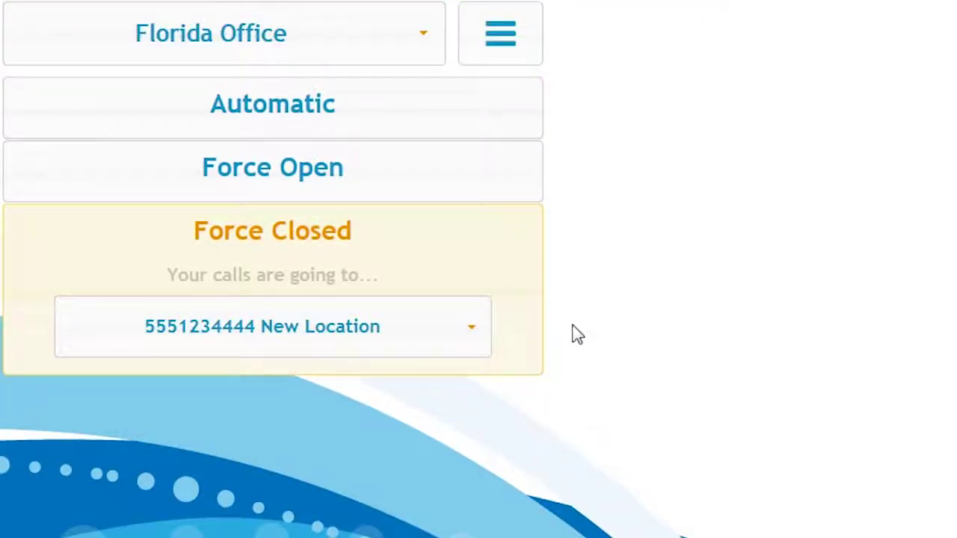
Step: Send closed-office calls to the 199 Florida General Voicemail box
{"action": "left_click", "coordinate": [447, 345]}
{"action": "scroll", "coordinate": [391, 463], "scroll_direction": "down", "scroll_amount": 3}
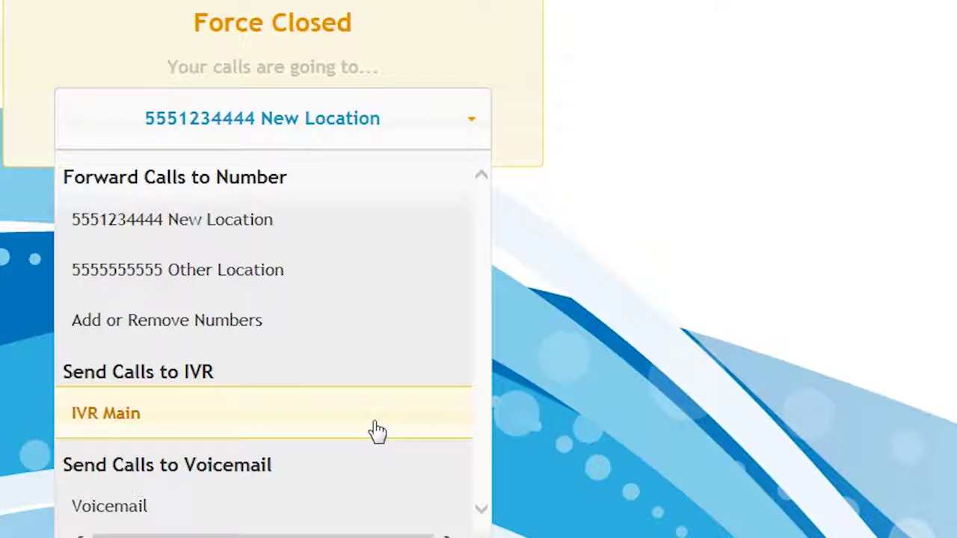
{"action": "left_click", "coordinate": [336, 516]}
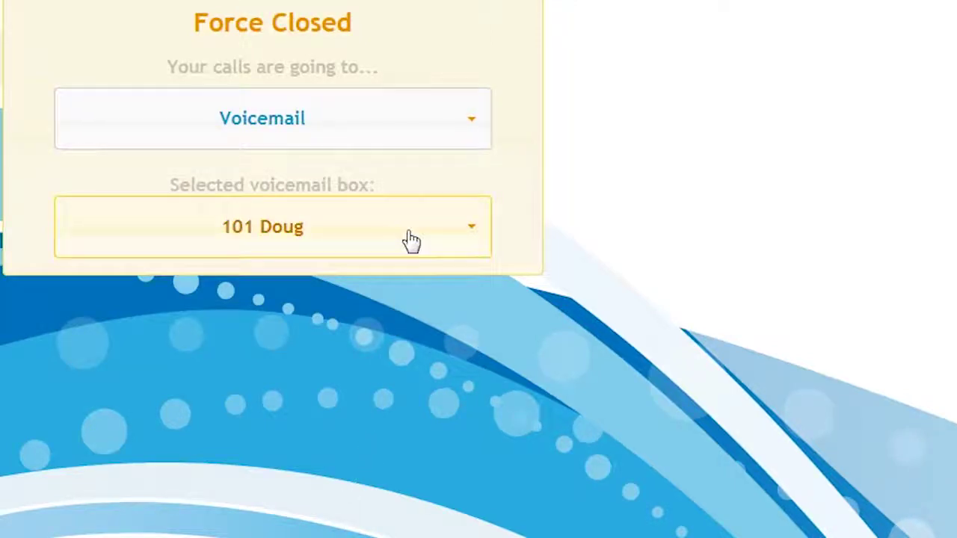
{"action": "left_click", "coordinate": [412, 239]}
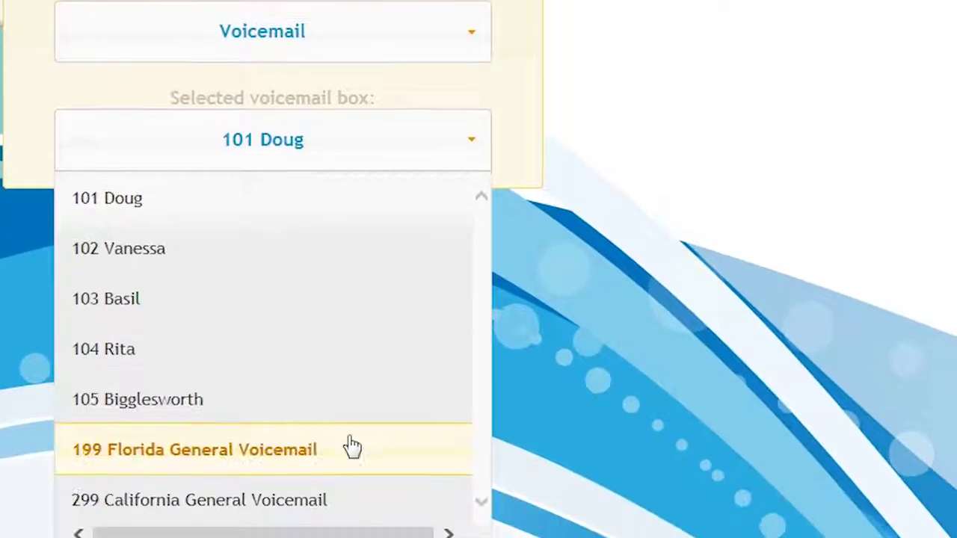
{"action": "left_click", "coordinate": [351, 436]}
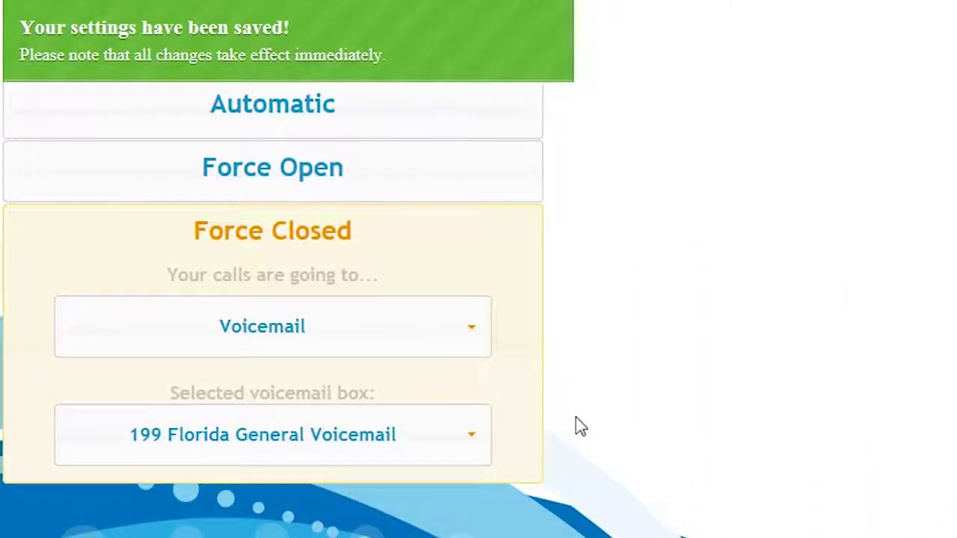
{"action": "left_click", "coordinate": [452, 348]}
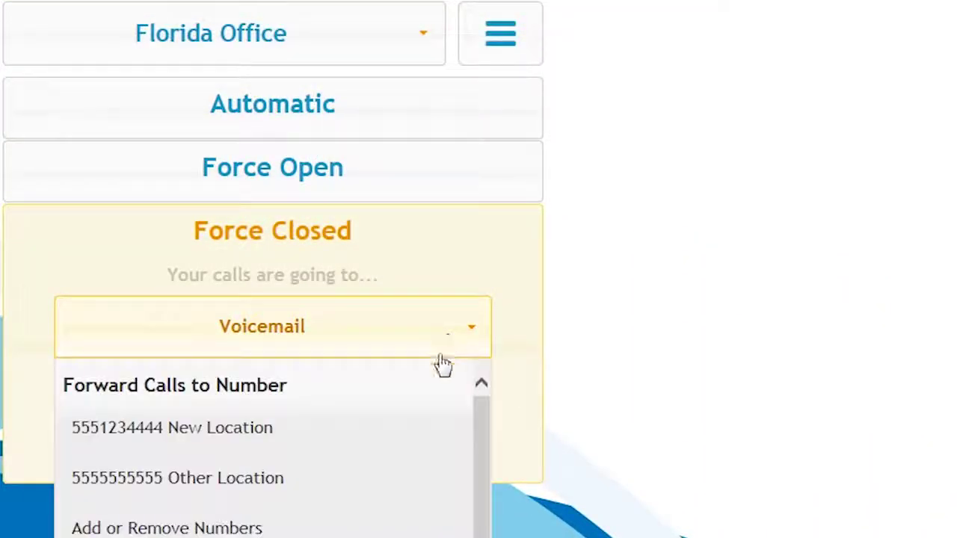
{"action": "left_click", "coordinate": [417, 438]}
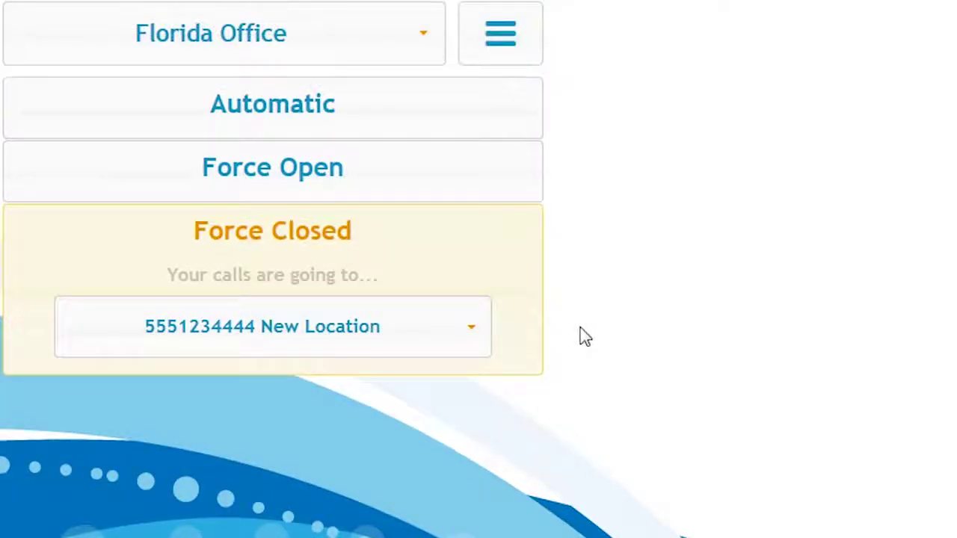
{"action": "left_click", "coordinate": [380, 117]}
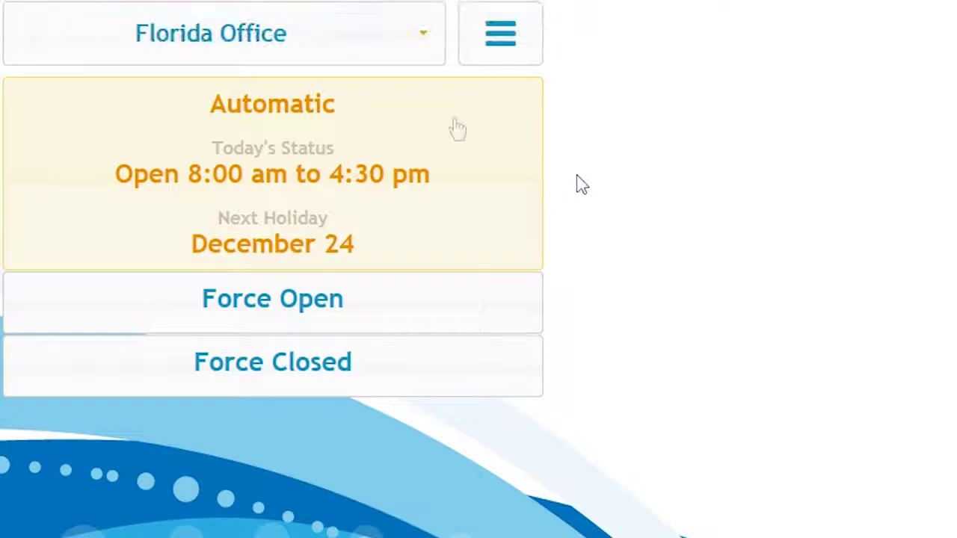
Step: In Settings, replace 'Florida' with 'Southwest FL' in the office name and save it
{"action": "left_click", "coordinate": [514, 42]}
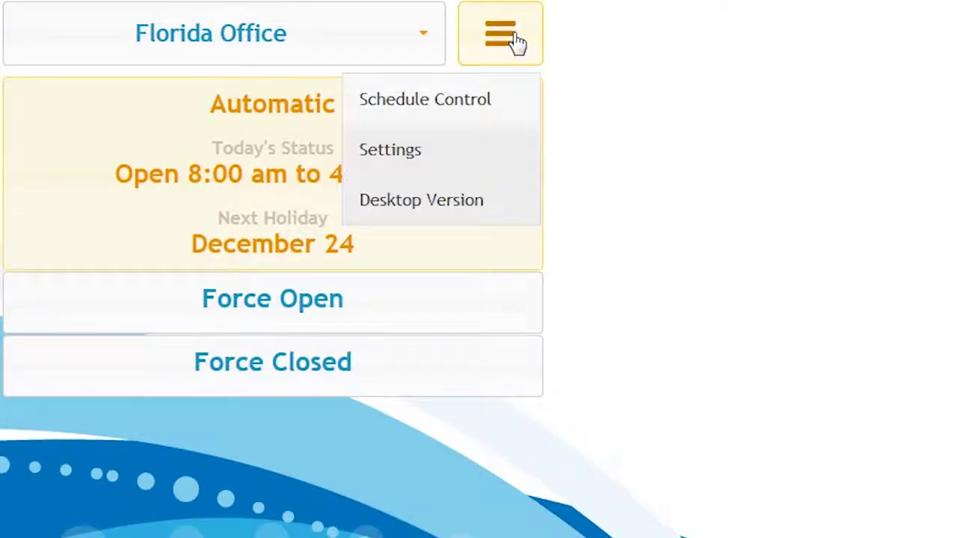
{"action": "left_click", "coordinate": [424, 171]}
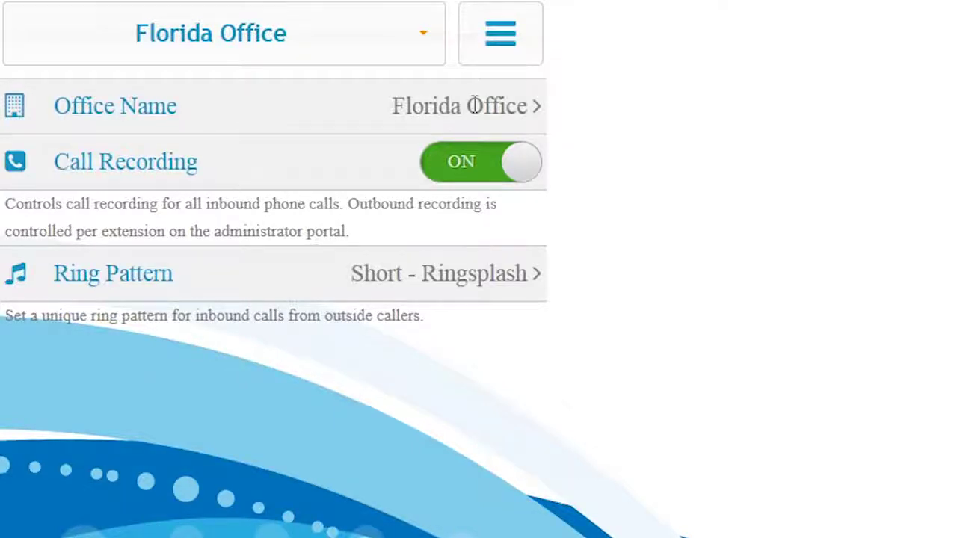
{"action": "left_click", "coordinate": [475, 105]}
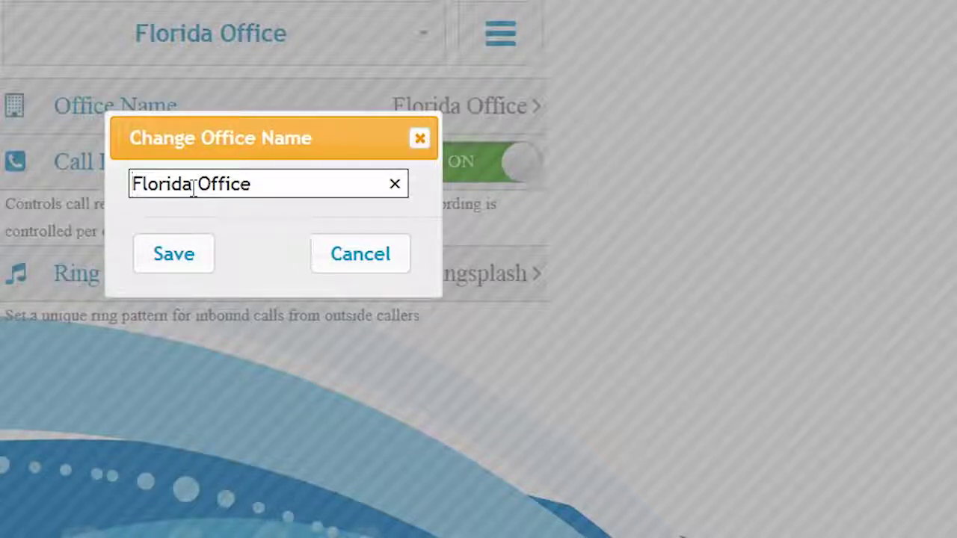
{"action": "left_click_drag", "start_coordinate": [193, 189], "coordinate": [135, 184]}
{"action": "type", "text": "Southwest "}
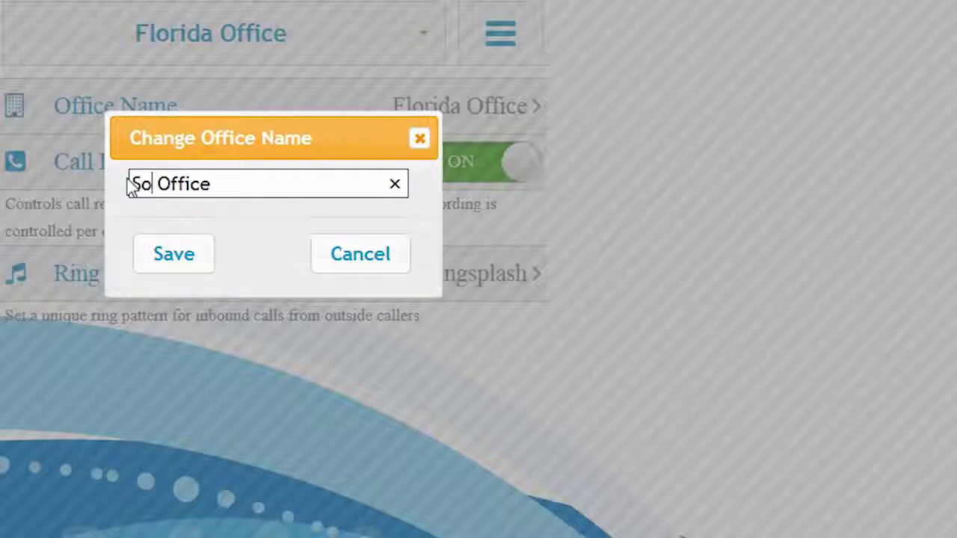
{"action": "type", "text": "FL"}
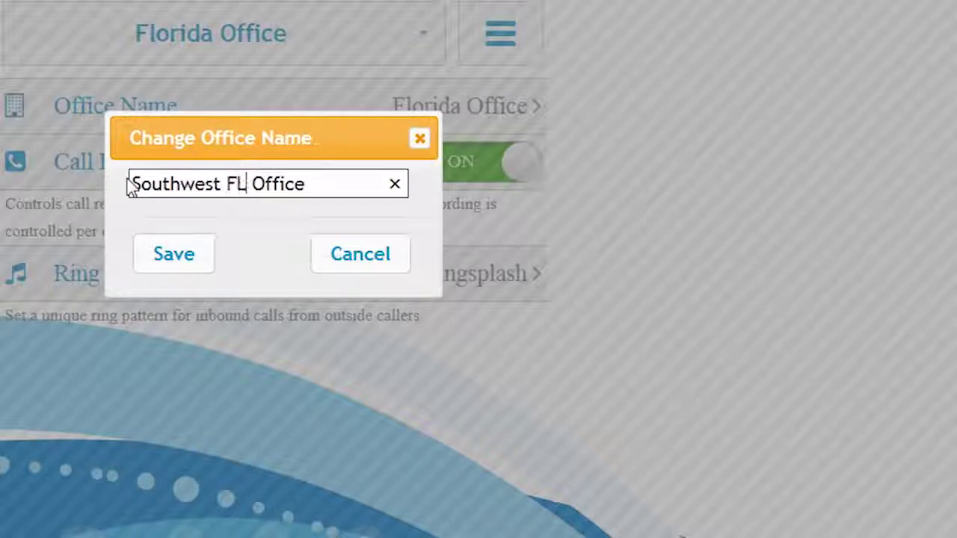
{"action": "left_click", "coordinate": [168, 258]}
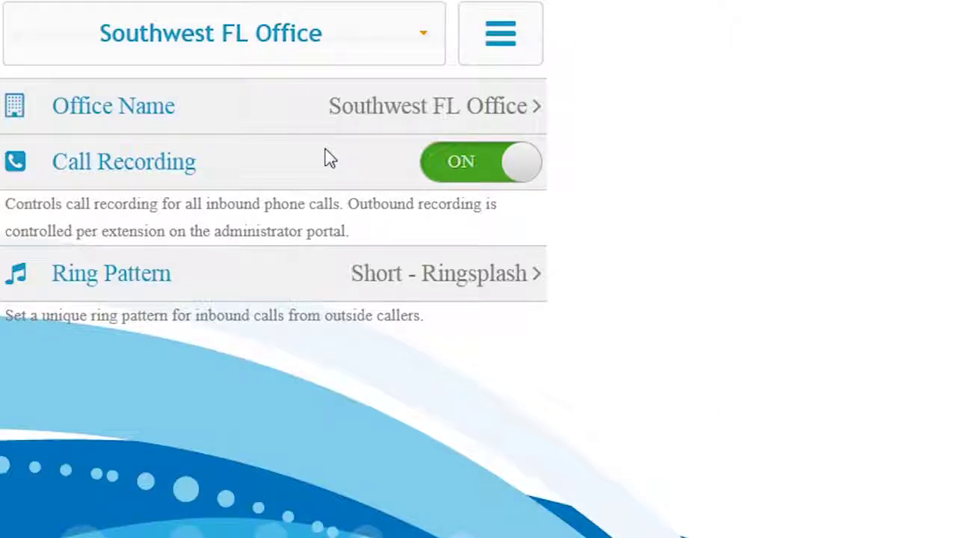
Step: Keep call recording on, choose the Short-Long-Short ring pattern, and go back to Schedule Control
{"action": "left_click", "coordinate": [465, 172]}
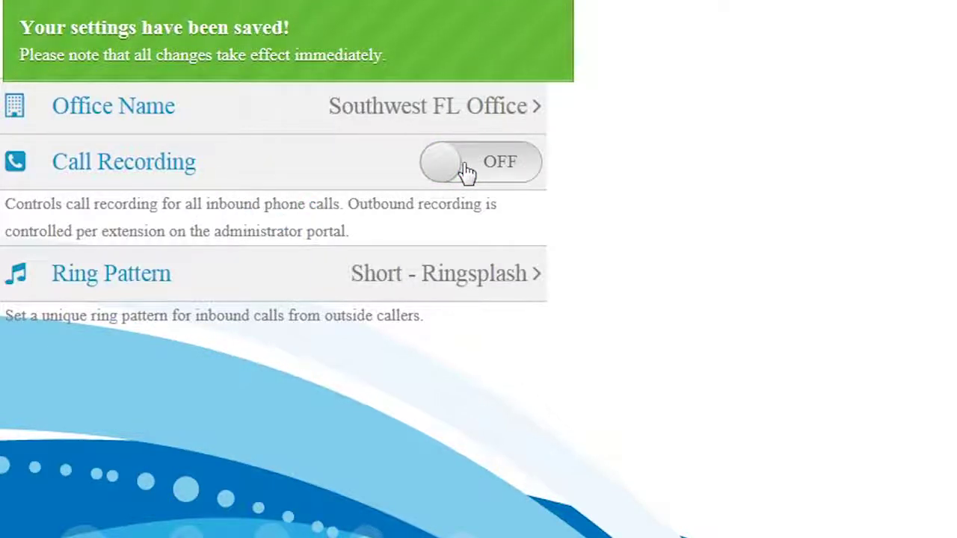
{"action": "left_click", "coordinate": [459, 171]}
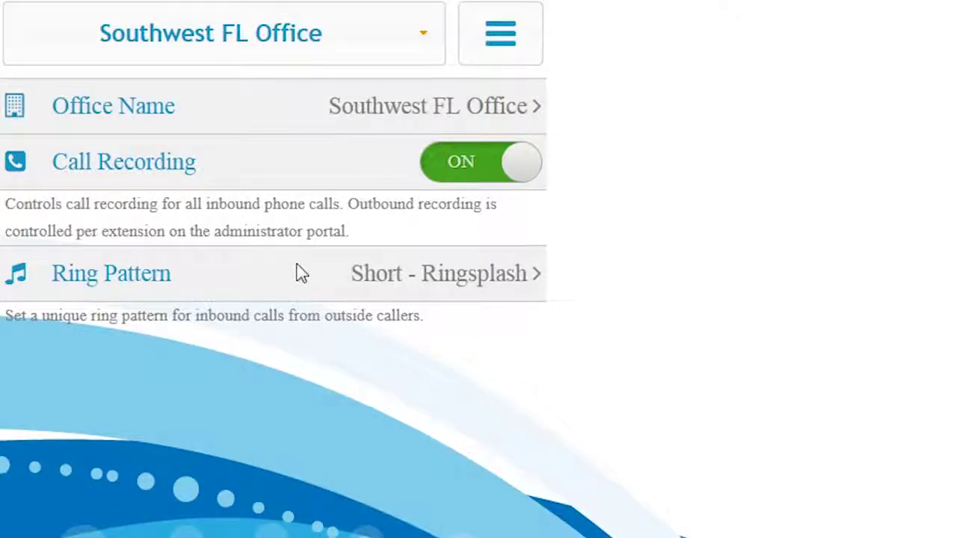
{"action": "left_click", "coordinate": [447, 277]}
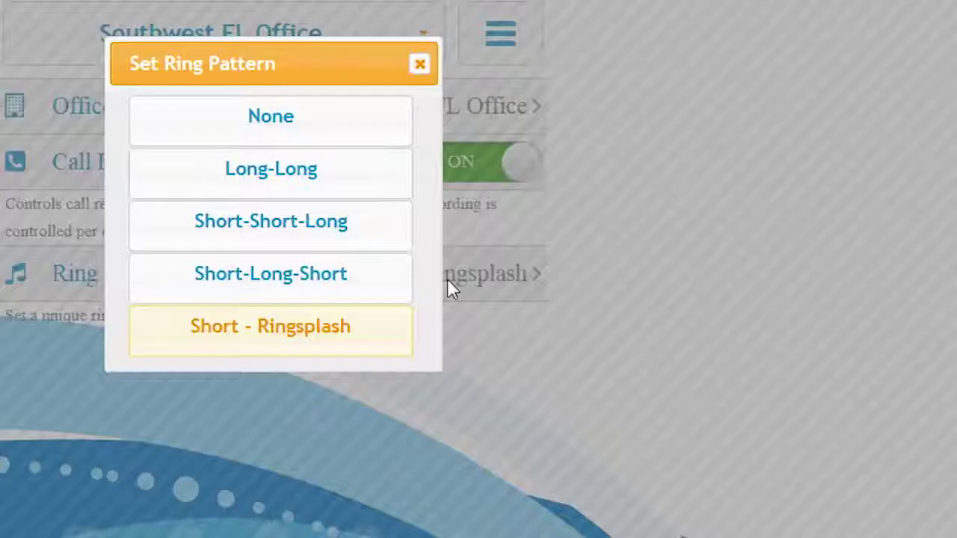
{"action": "left_click", "coordinate": [361, 281]}
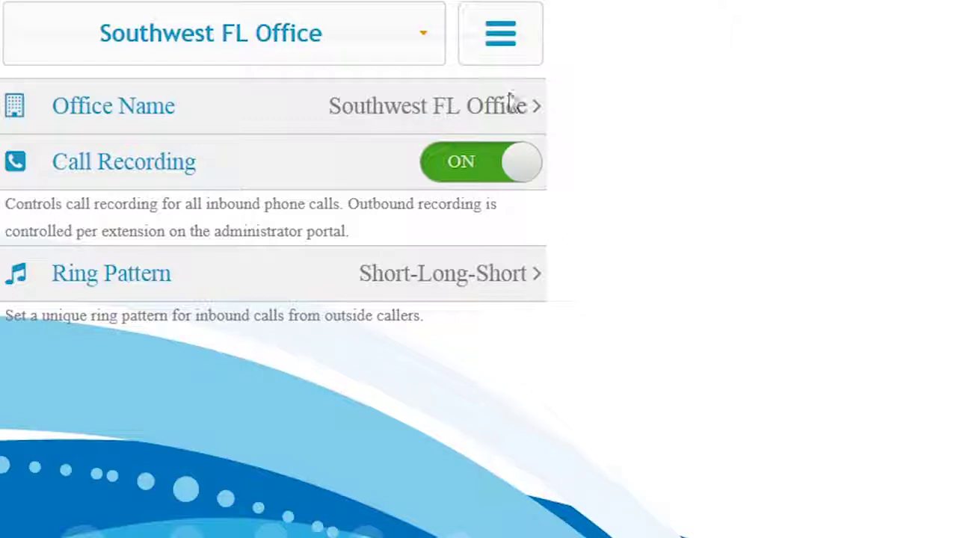
{"action": "left_click", "coordinate": [501, 54]}
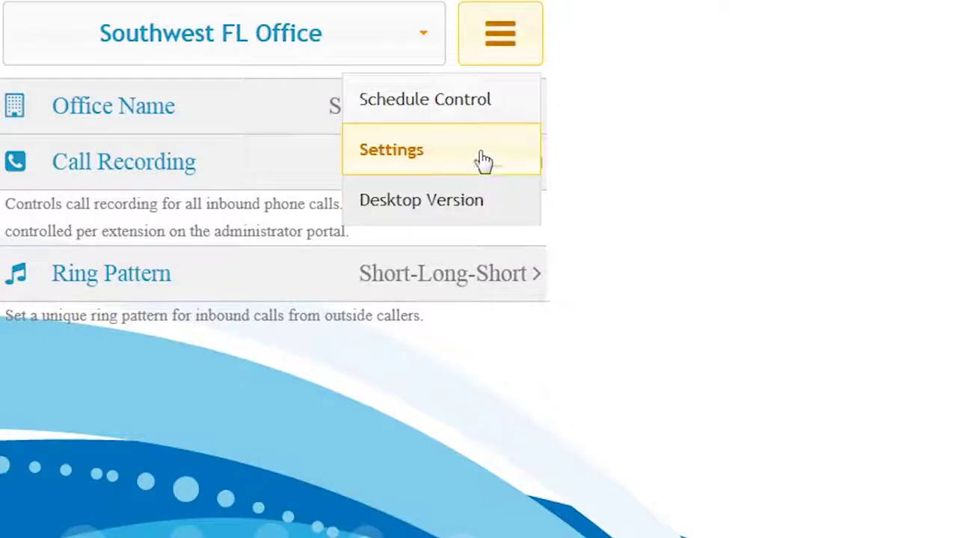
{"action": "left_click", "coordinate": [494, 111]}
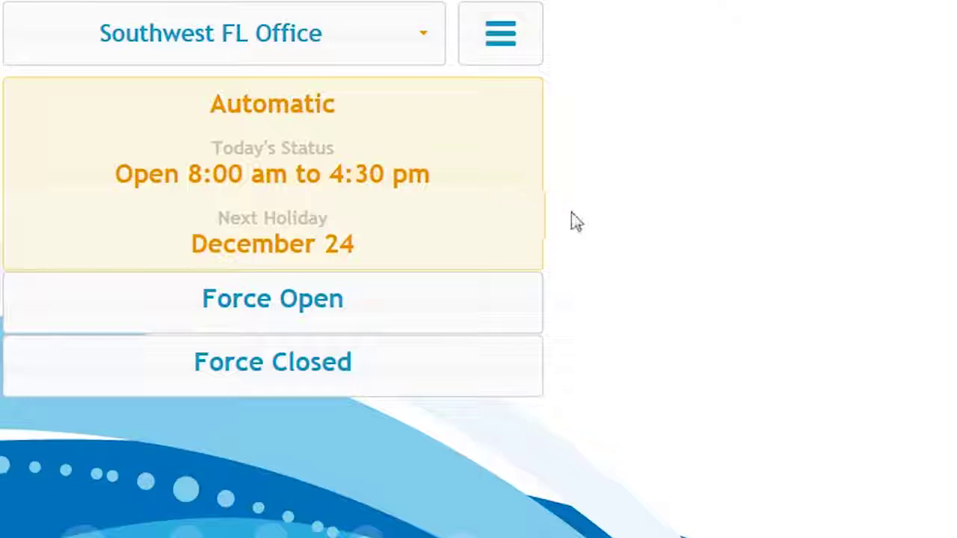